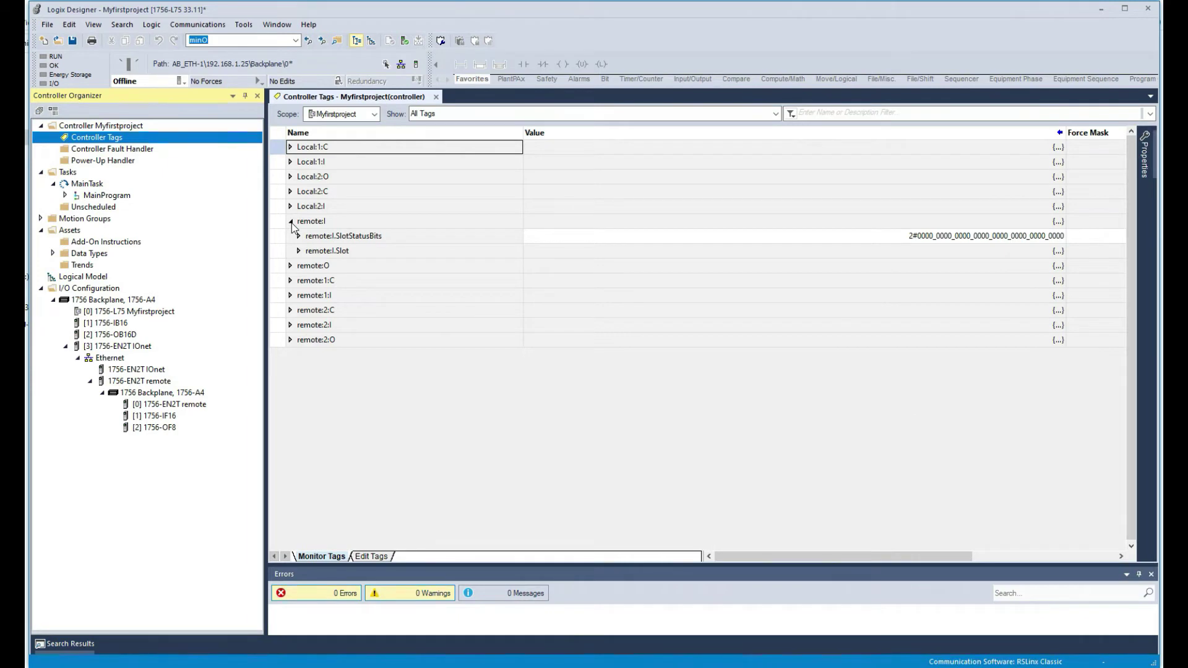
- Collapse remote:I and switch the Controller Tags table to its Edit Tags view
{"action": "left_click", "coordinate": [291, 222]}
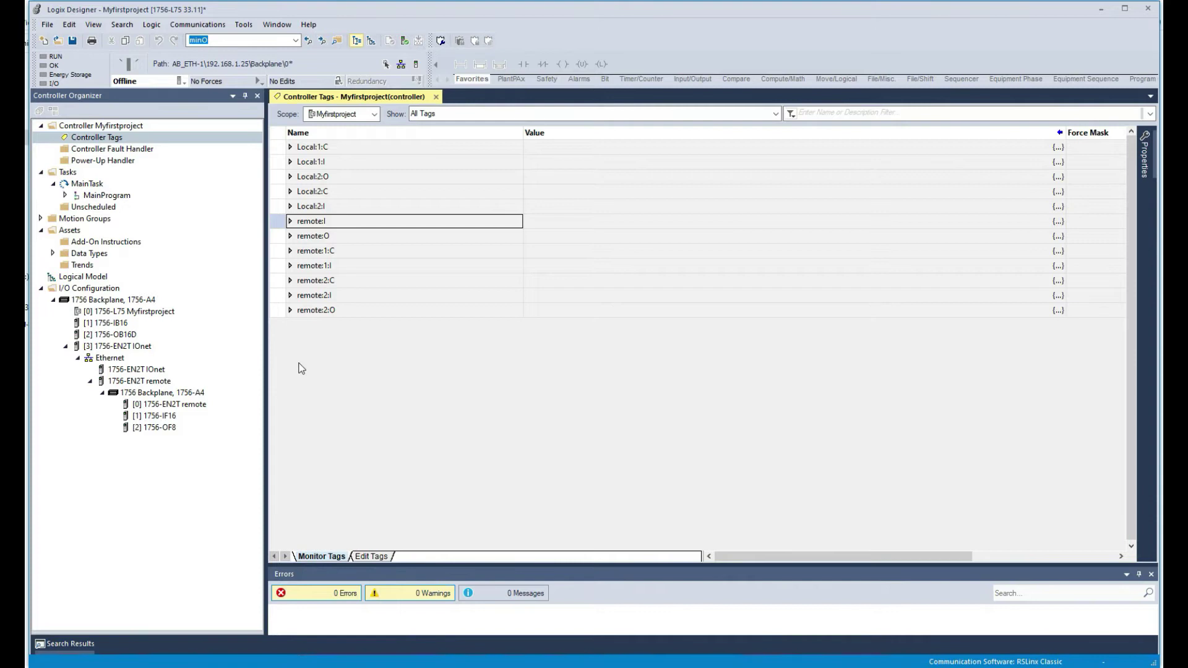
{"action": "left_click", "coordinate": [371, 556]}
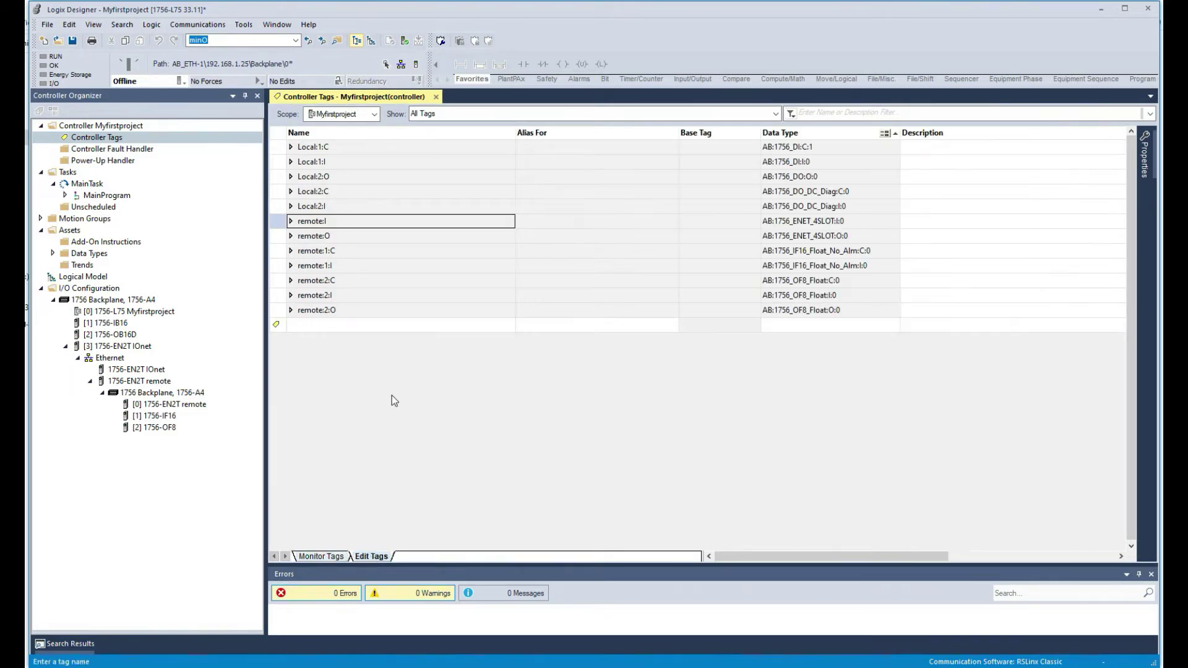
- Add tag Start_Cmd as BOOL, chosen from the data type list, described 'Pump start command'
{"action": "left_click", "coordinate": [313, 325]}
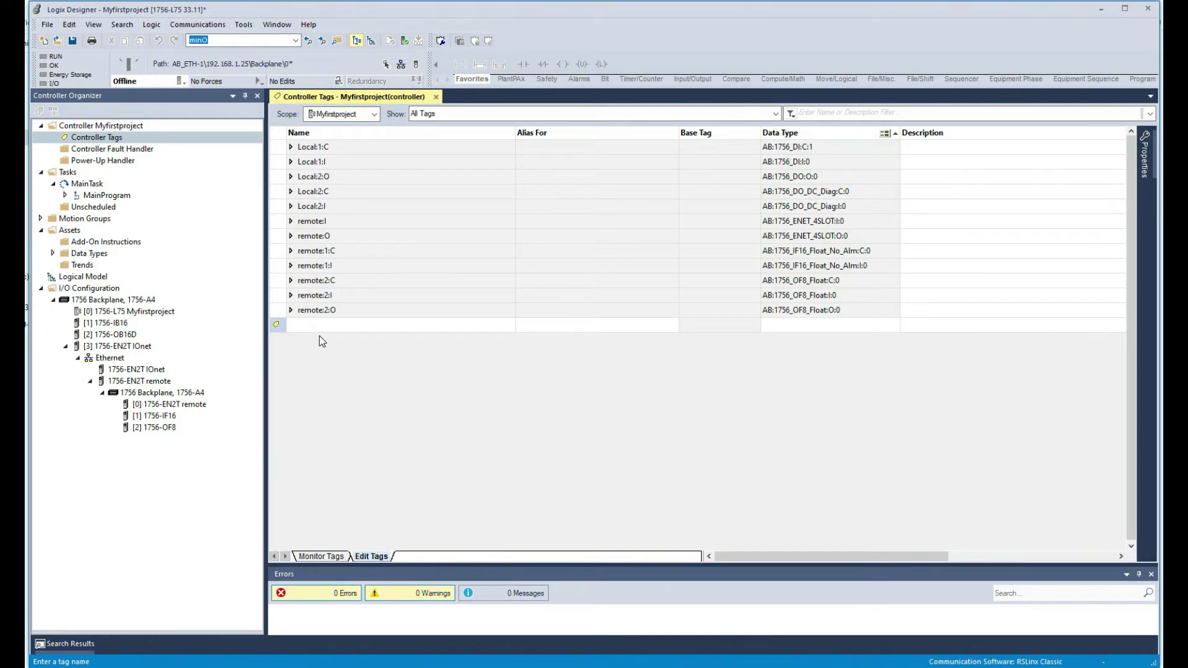
{"action": "type", "text": "Start_C"}
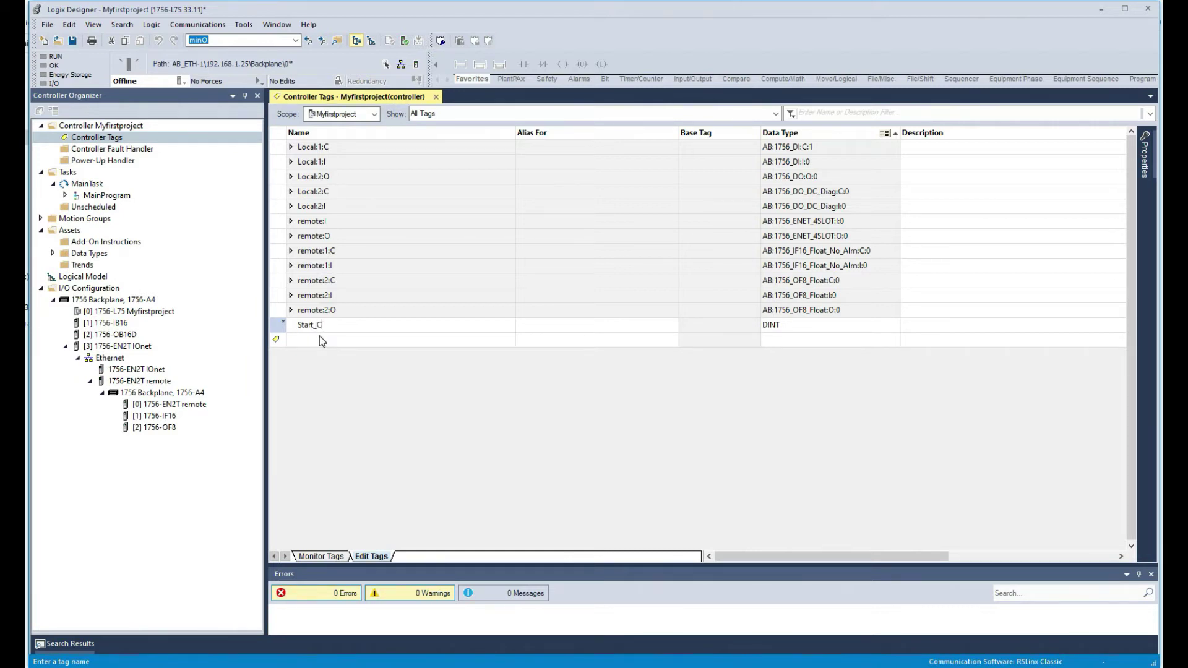
{"action": "type", "text": "md"}
{"action": "left_click", "coordinate": [794, 326]}
{"action": "type", "text": "BOOL"}
{"action": "left_click", "coordinate": [891, 325]}
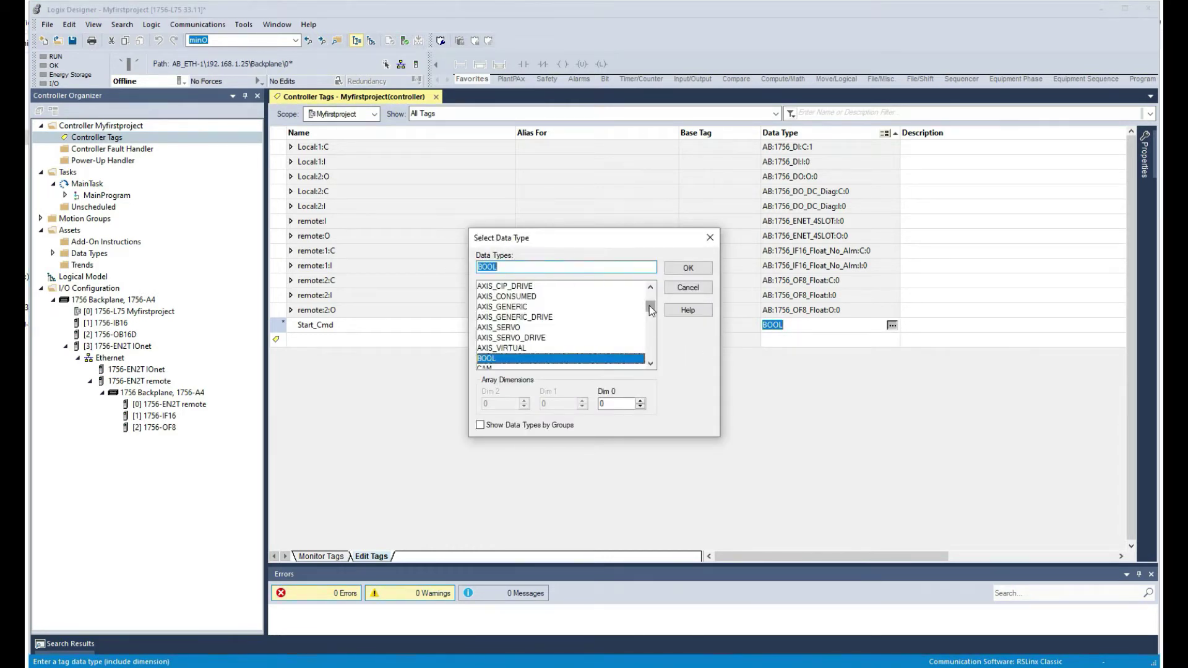
{"action": "scroll", "coordinate": [649, 306], "scroll_direction": "up", "scroll_amount": 5}
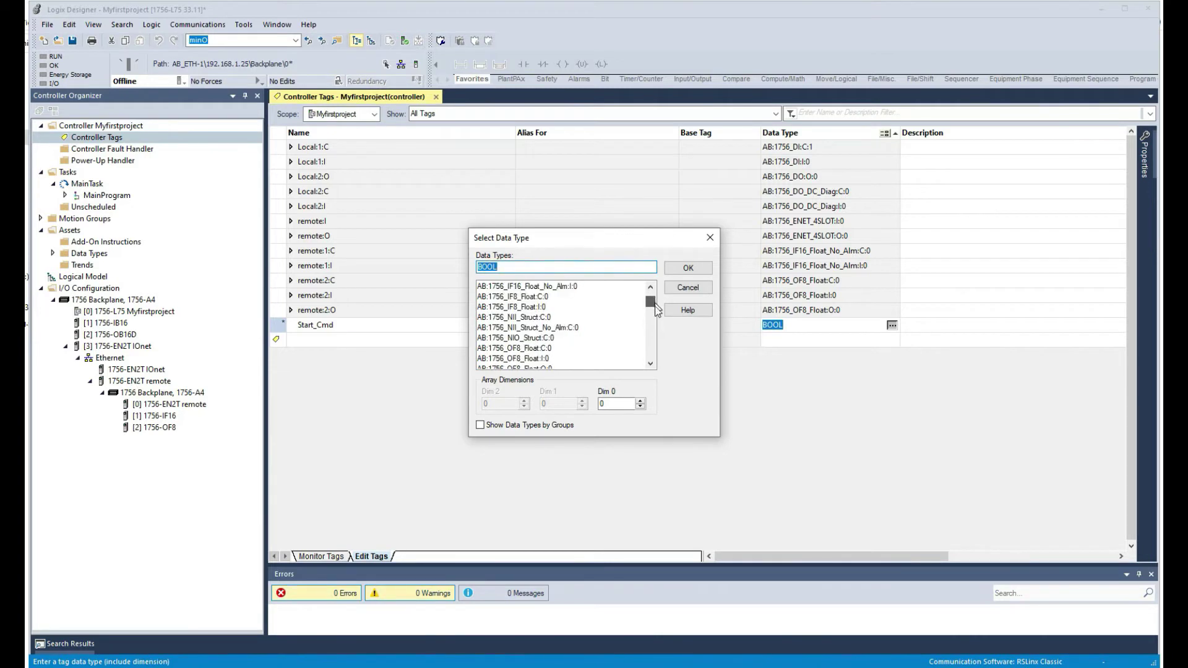
{"action": "mouse_move", "coordinate": [654, 304]}
{"action": "left_mouse_down"}
{"action": "mouse_move", "coordinate": [652, 351]}
{"action": "mouse_move", "coordinate": [653, 306]}
{"action": "left_mouse_up"}
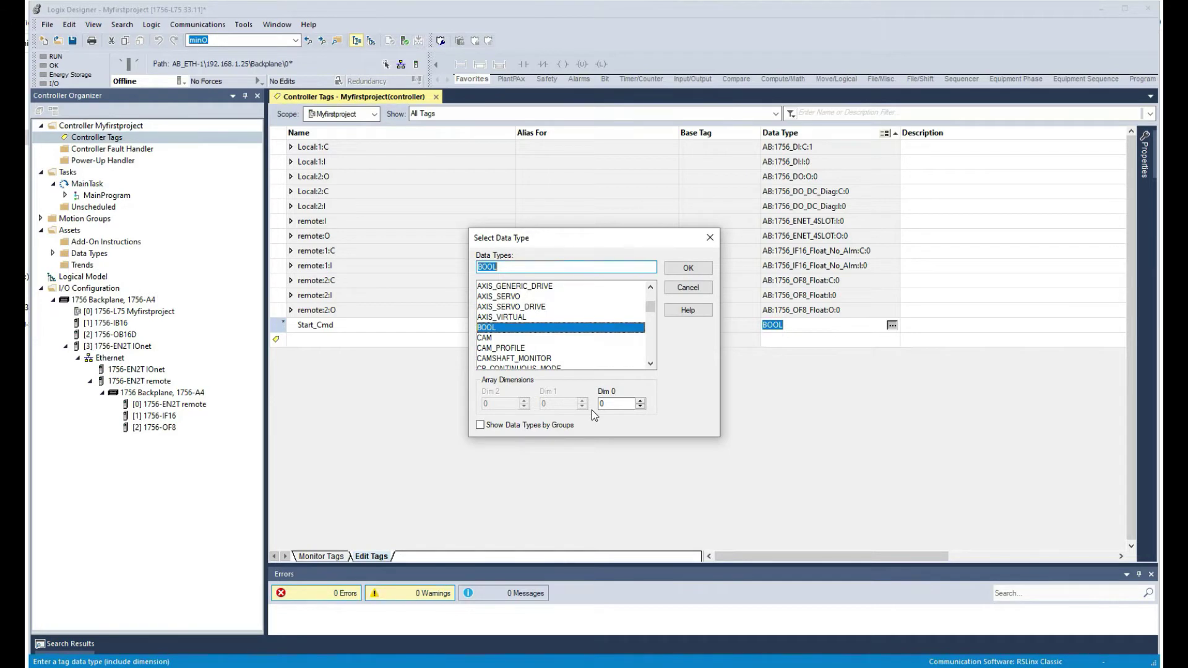
{"action": "left_click", "coordinate": [693, 270]}
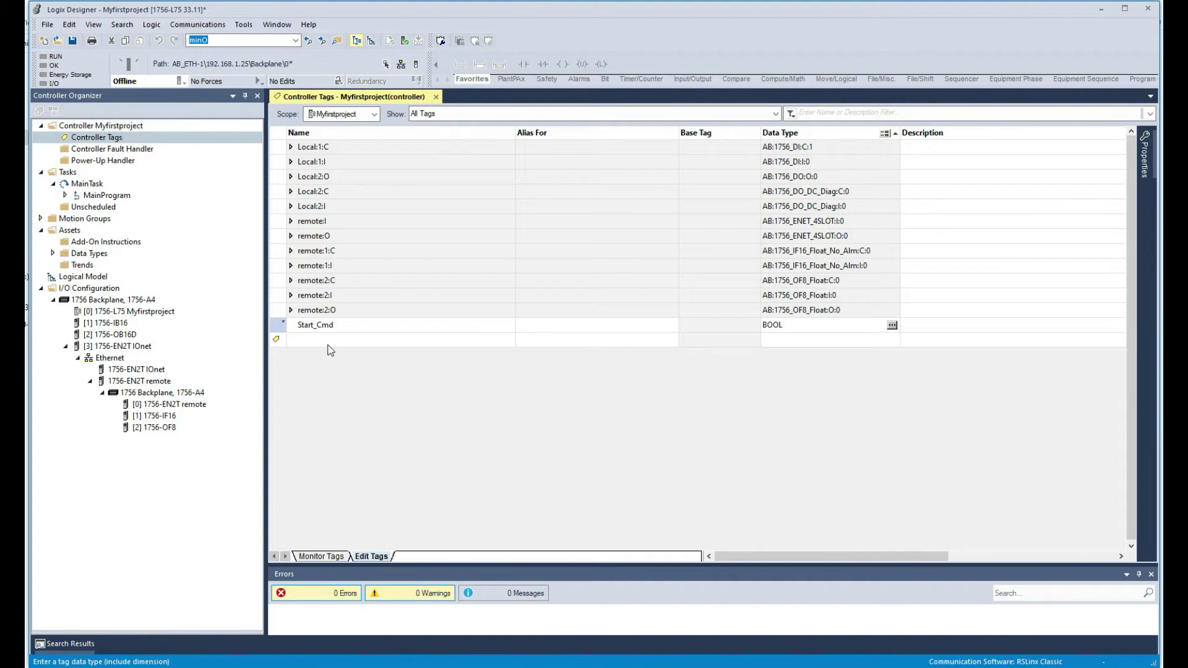
{"action": "left_click", "coordinate": [925, 328]}
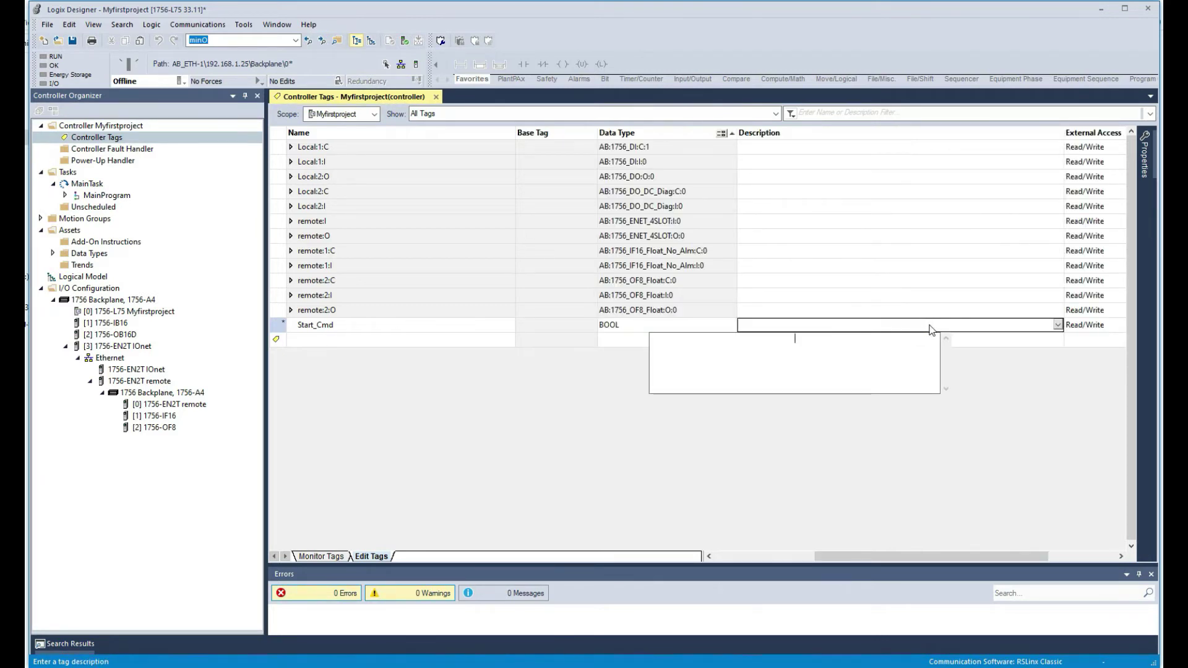
{"action": "type", "text": "Pump start command"}
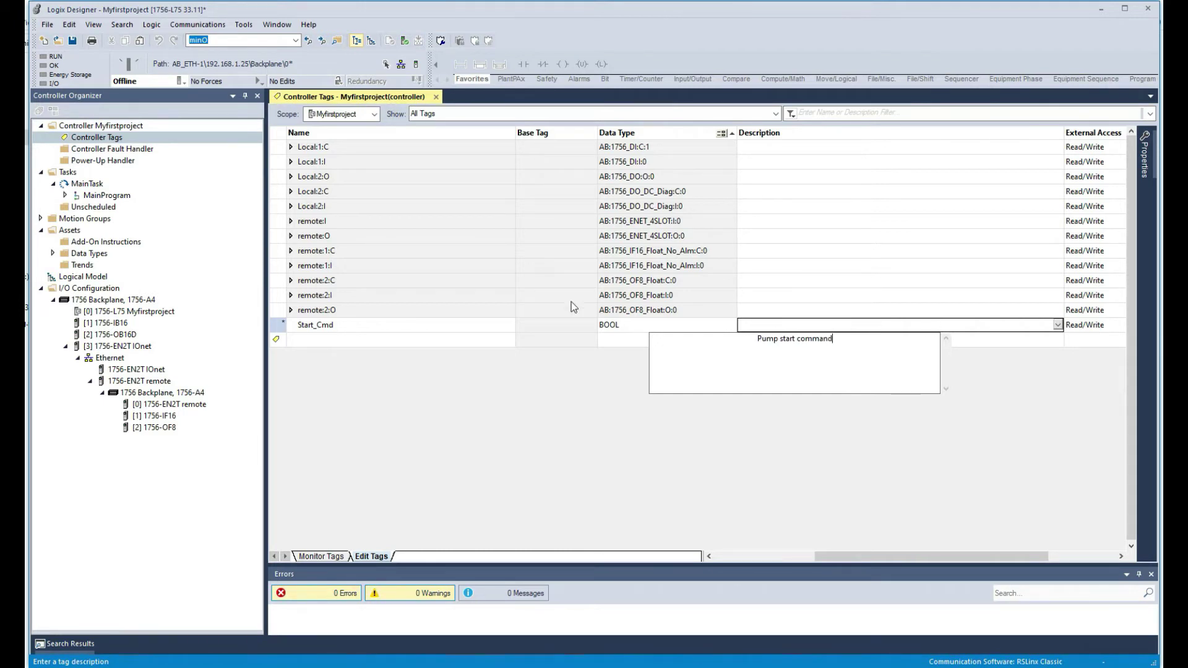
{"action": "left_click", "coordinate": [318, 343]}
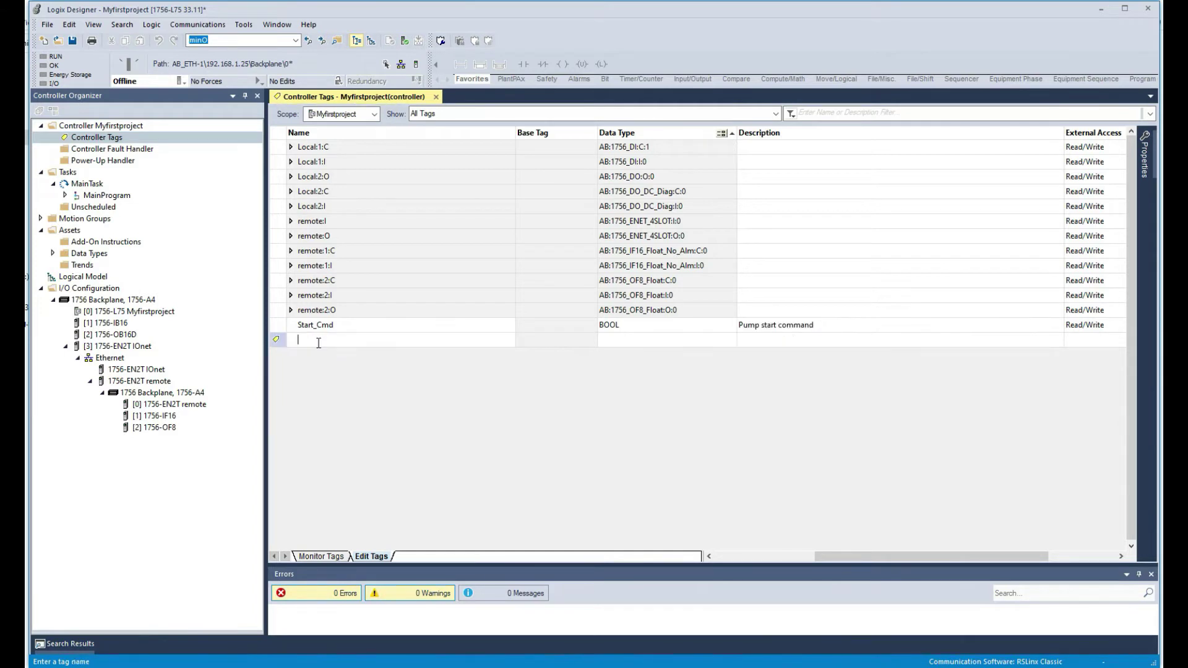
- Add BOOL tag Stop_Cmd described 'Pump stop command', adapted from Start_Cmd's description
{"action": "type", "text": "Stop"}
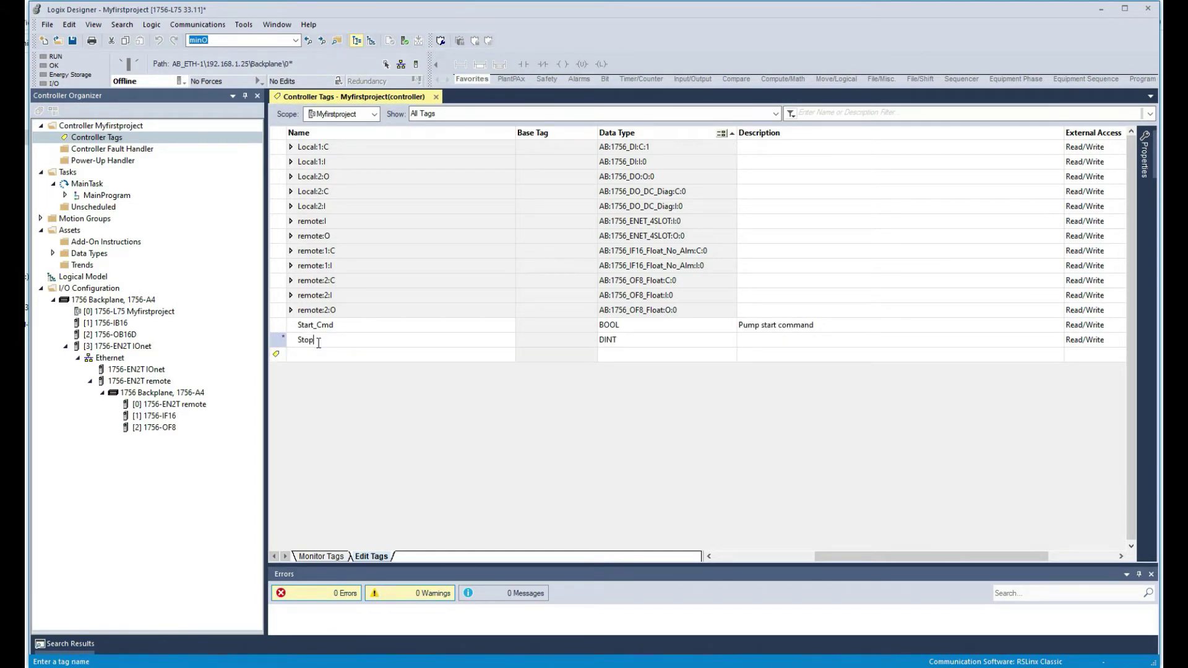
{"action": "type", "text": "_Cmd"}
{"action": "left_click", "coordinate": [626, 342]}
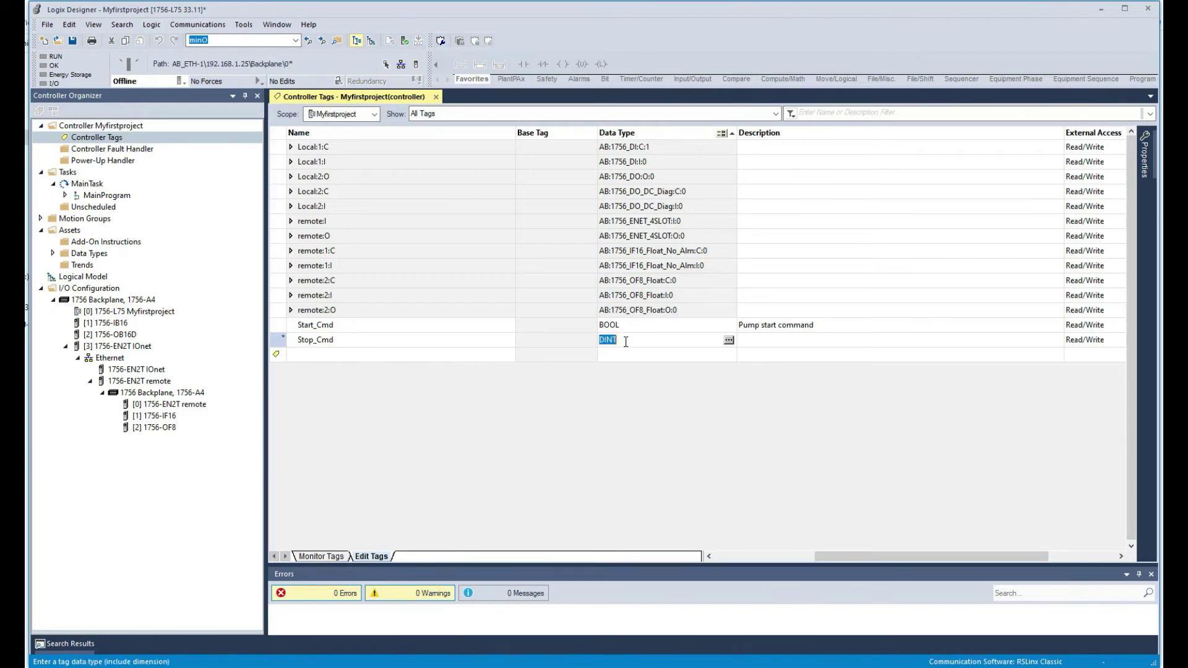
{"action": "type", "text": "BOOL"}
{"action": "left_click", "coordinate": [814, 327]}
{"action": "key", "text": "ctrl+c"}
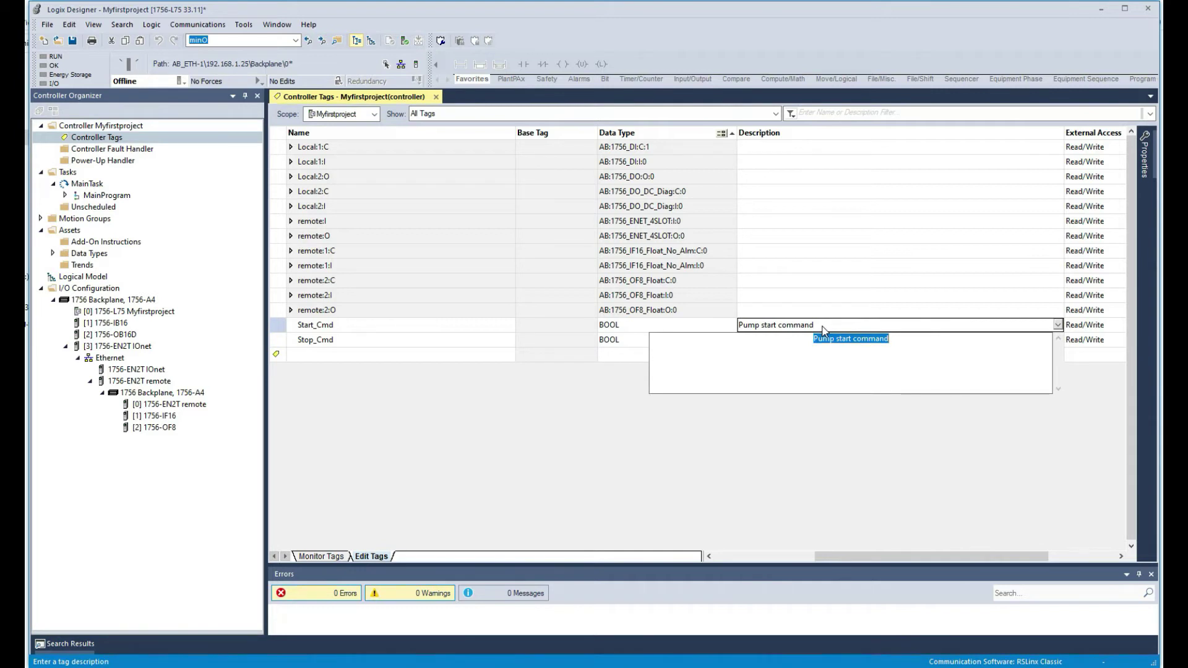
{"action": "left_click", "coordinate": [756, 342]}
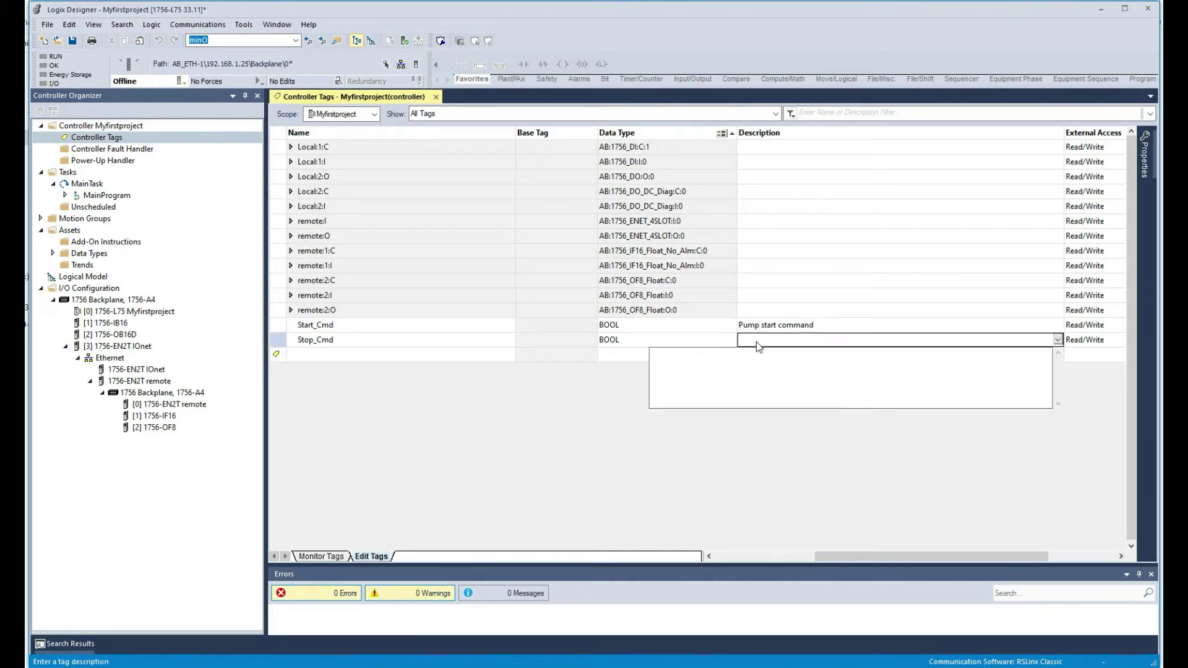
{"action": "key", "text": "ctrl+v"}
{"action": "left_click", "coordinate": [849, 353]}
{"action": "key", "text": "BackSpace"}
{"action": "key", "text": "BackSpace"}
{"action": "key", "text": "BackSpace"}
{"action": "key", "text": "BackSpace"}
{"action": "type", "text": "top"}
{"action": "left_click", "coordinate": [313, 356]}
{"action": "left_click", "coordinate": [312, 356]}
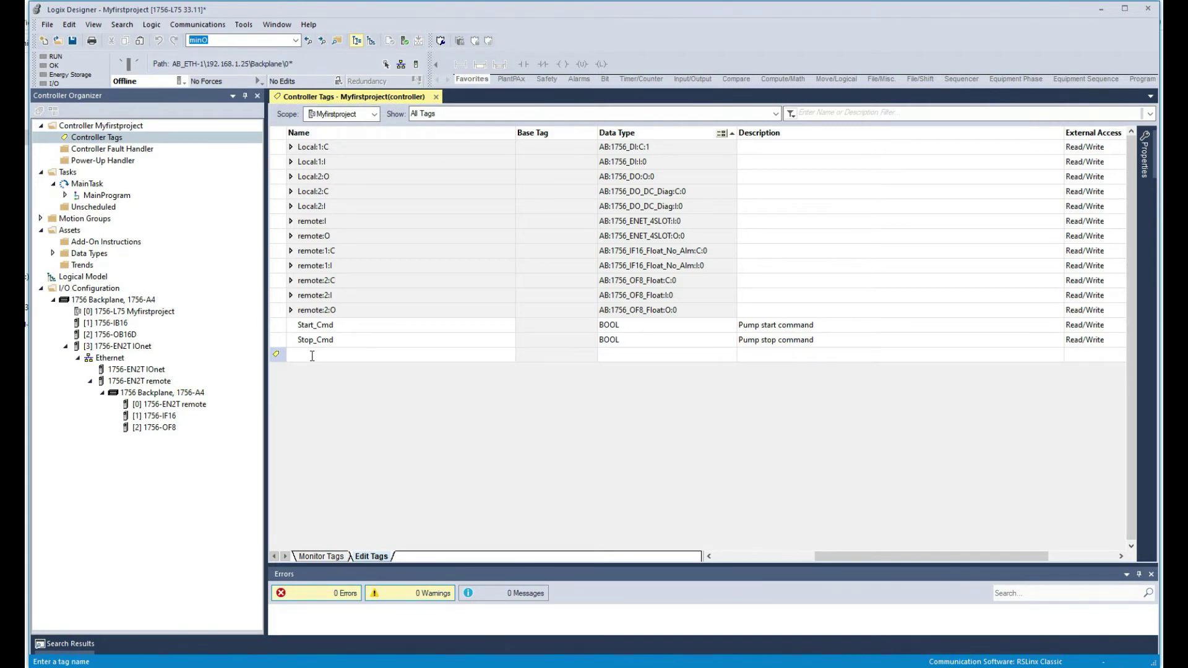
- Add tag Start_SP with the description 'Start setpoint'
{"action": "type", "text": "Start"}
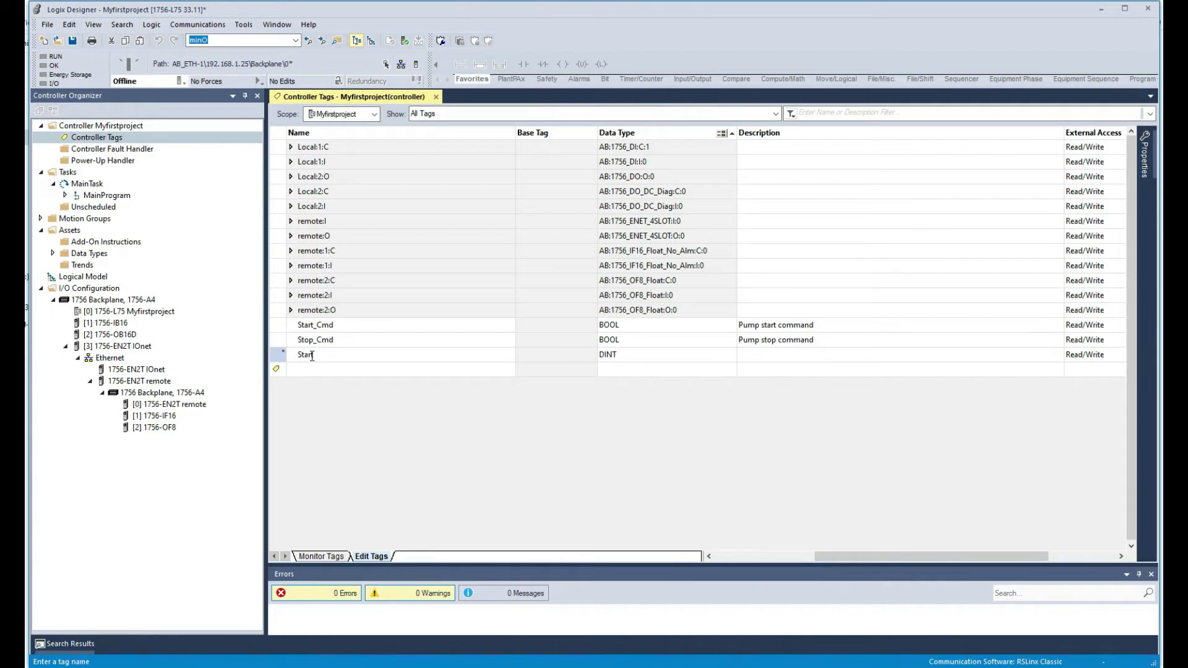
{"action": "type", "text": "_SP"}
{"action": "left_click", "coordinate": [628, 355]}
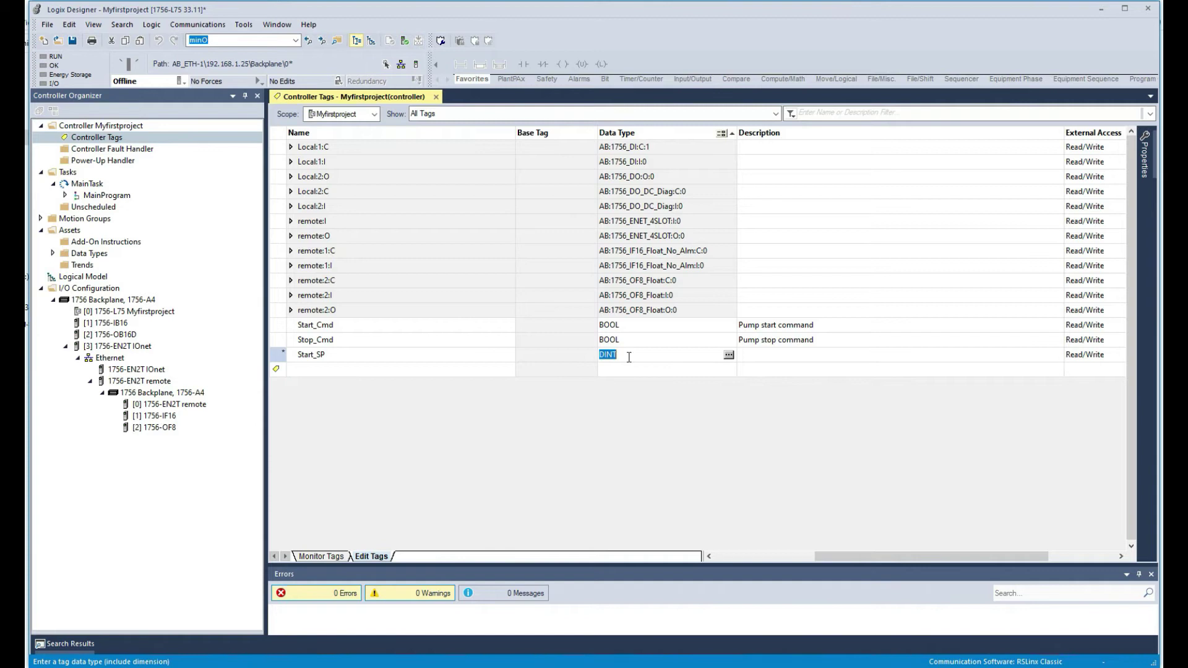
{"action": "left_click", "coordinate": [758, 358]}
{"action": "type", "text": "S"}
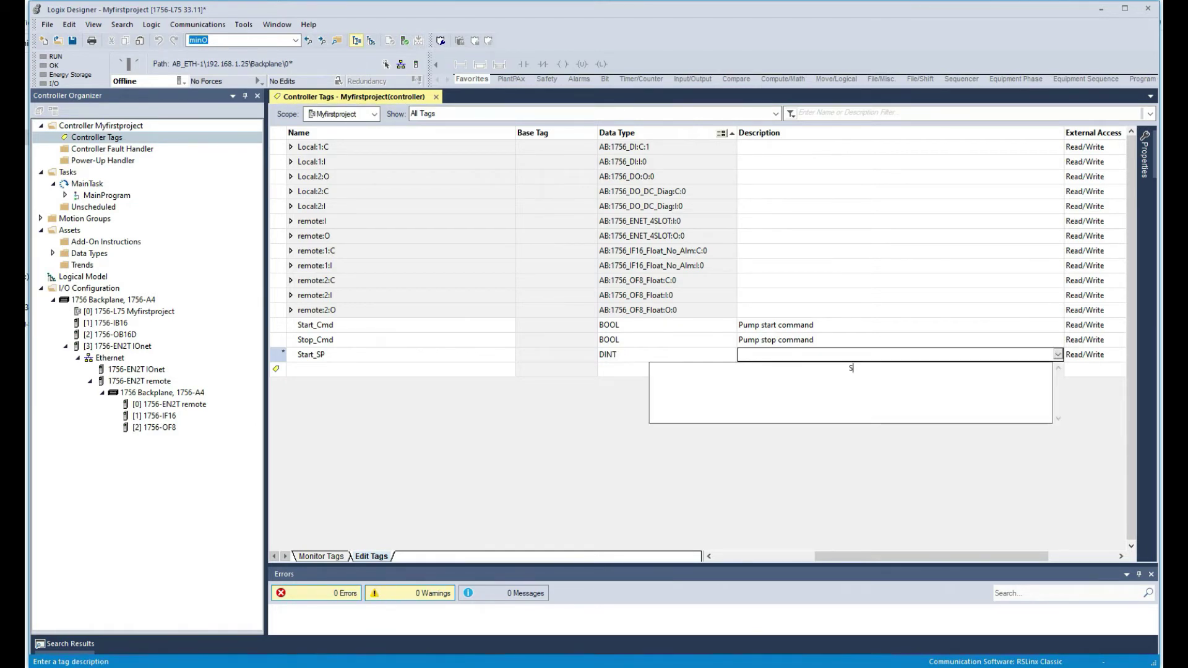
{"action": "type", "text": "tart setpoint"}
{"action": "left_click", "coordinate": [362, 371]}
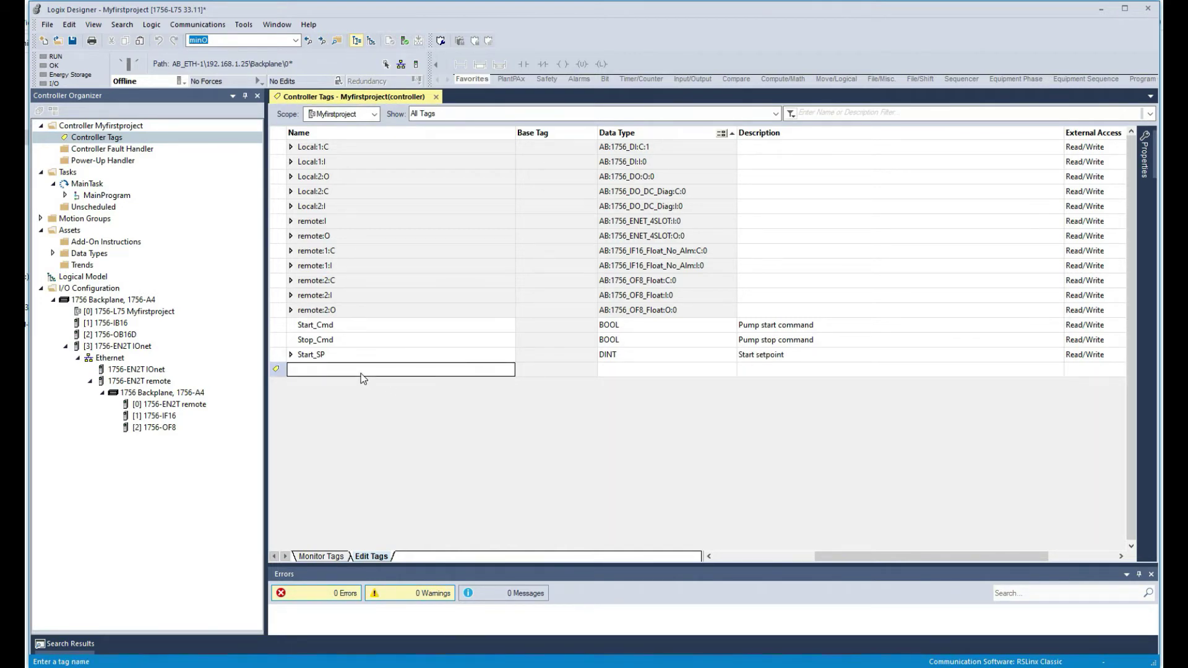
- Add DINT tag Stop_SP described 'Stop setpoint' and start naming the Level tag
{"action": "type", "text": "Stop"}
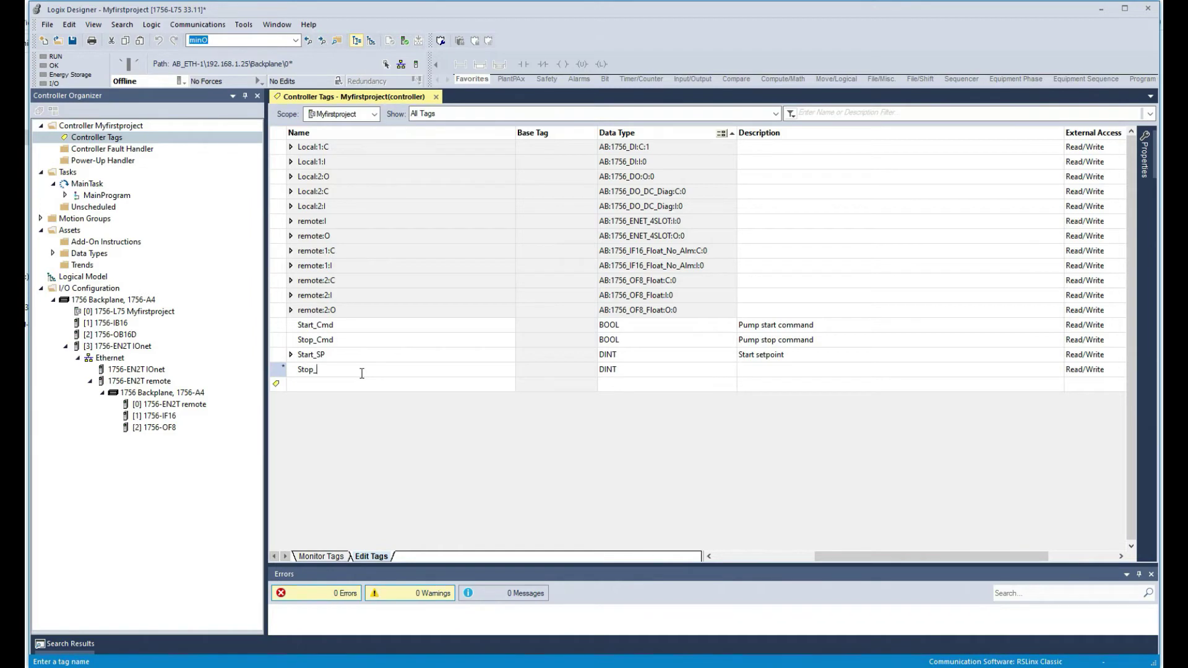
{"action": "type", "text": "_SP"}
{"action": "left_click", "coordinate": [766, 369]}
{"action": "type", "text": "S"}
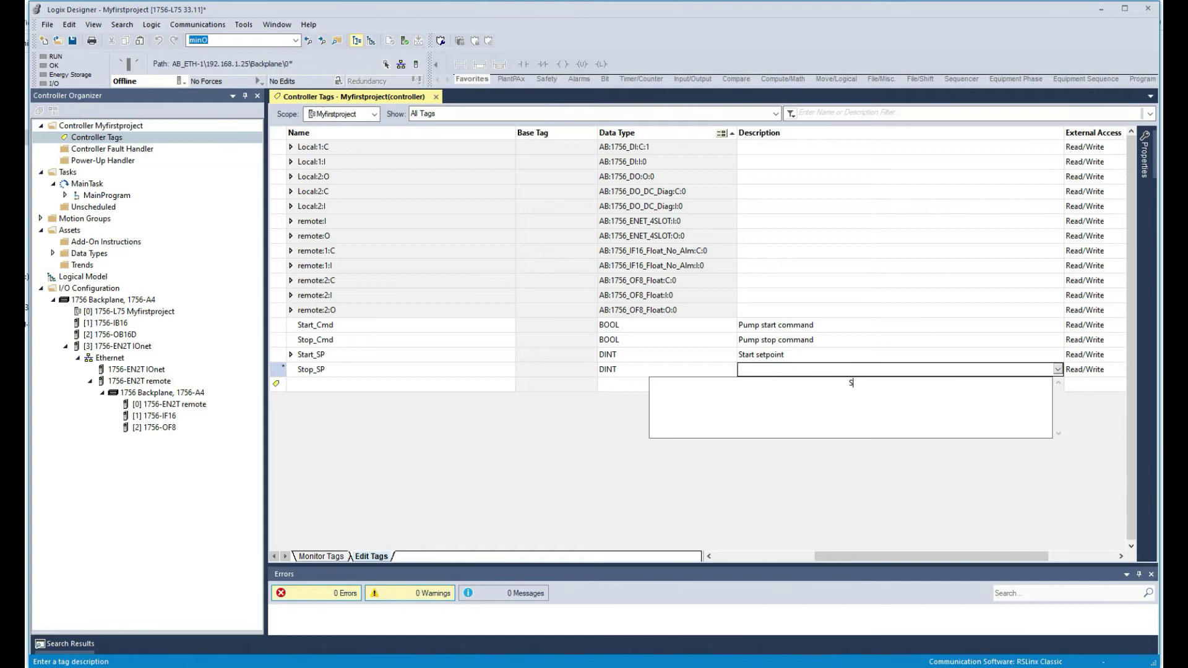
{"action": "type", "text": "top setpoint"}
{"action": "left_click", "coordinate": [316, 384]}
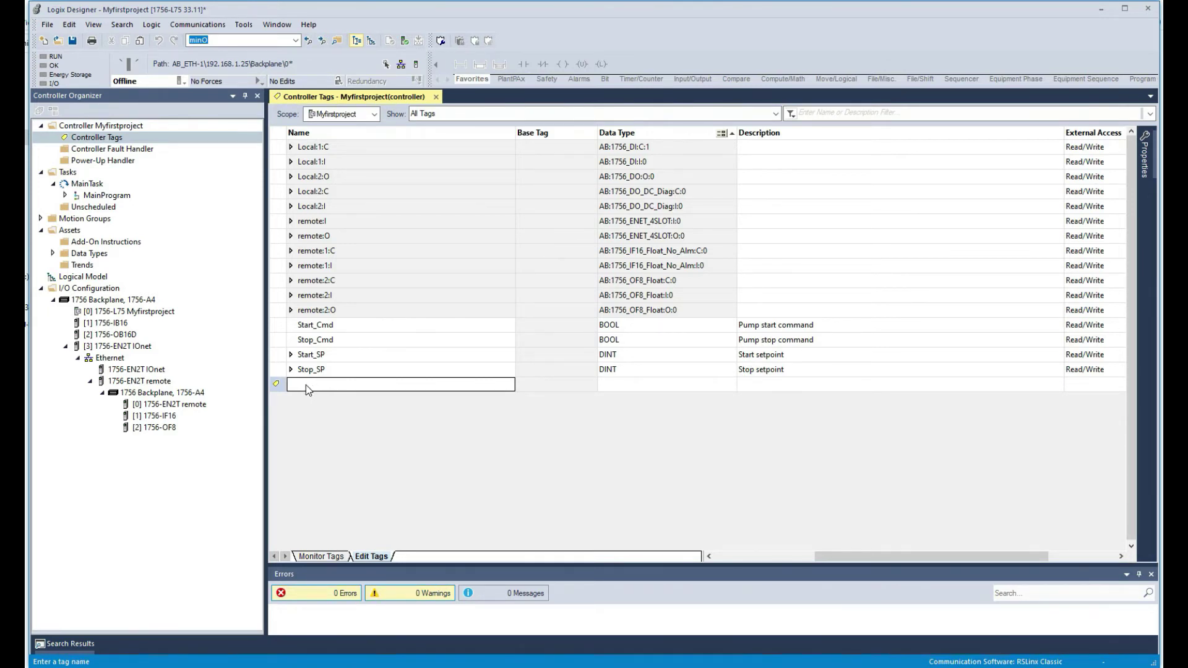
{"action": "type", "text": "Level"}
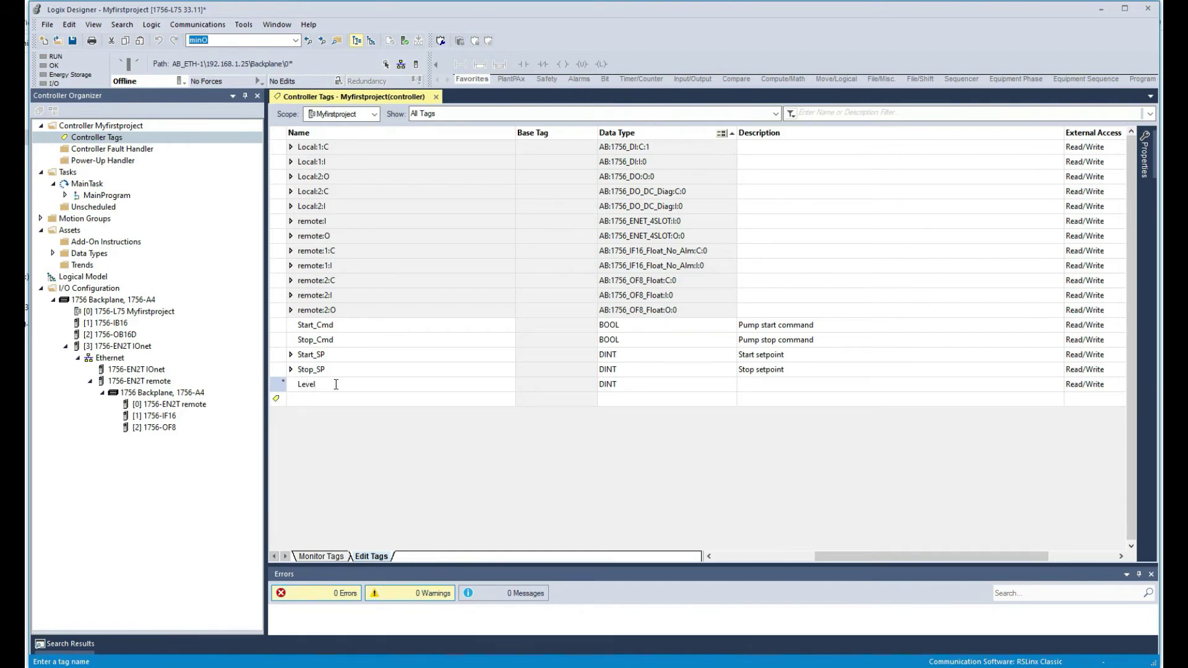
- Set Level's data type to REAL and describe it as 'Tank level'
{"action": "left_click", "coordinate": [626, 384]}
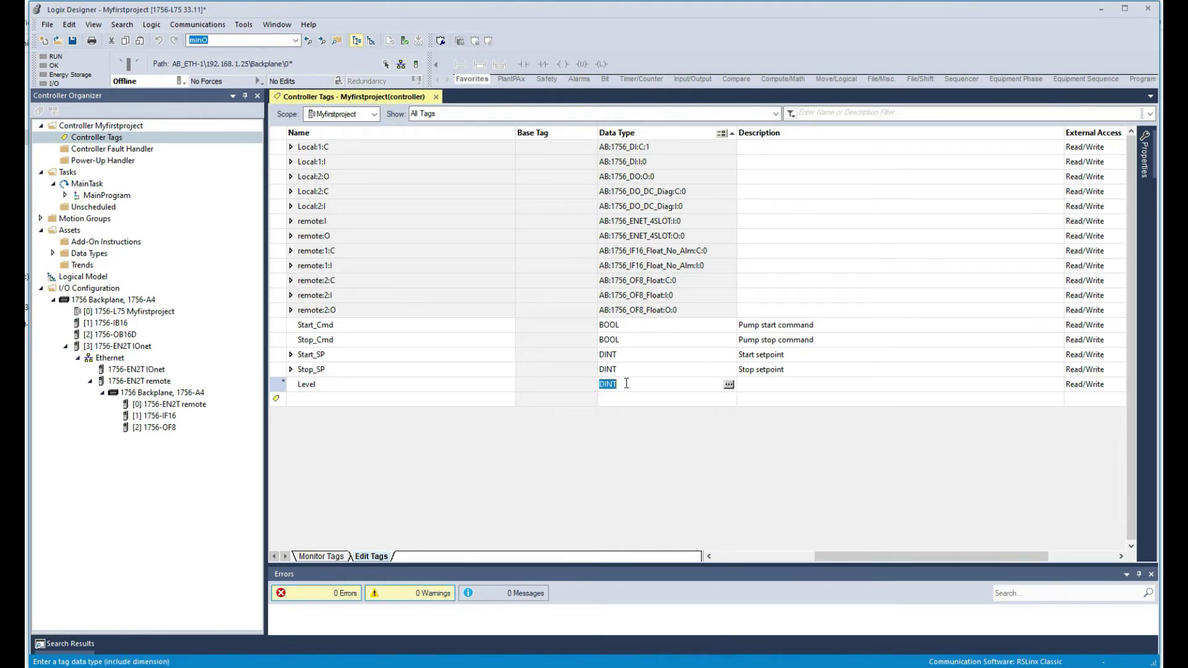
{"action": "type", "text": "REAL"}
{"action": "key", "text": "Return"}
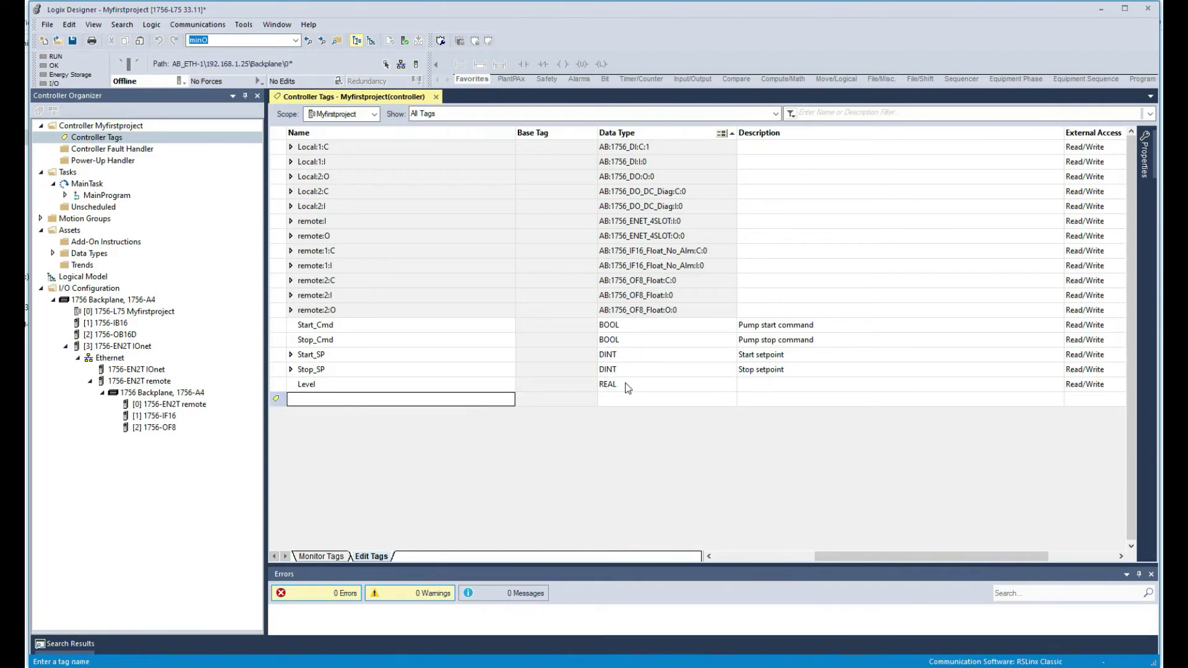
{"action": "left_click", "coordinate": [794, 385]}
{"action": "type", "text": "Ta"}
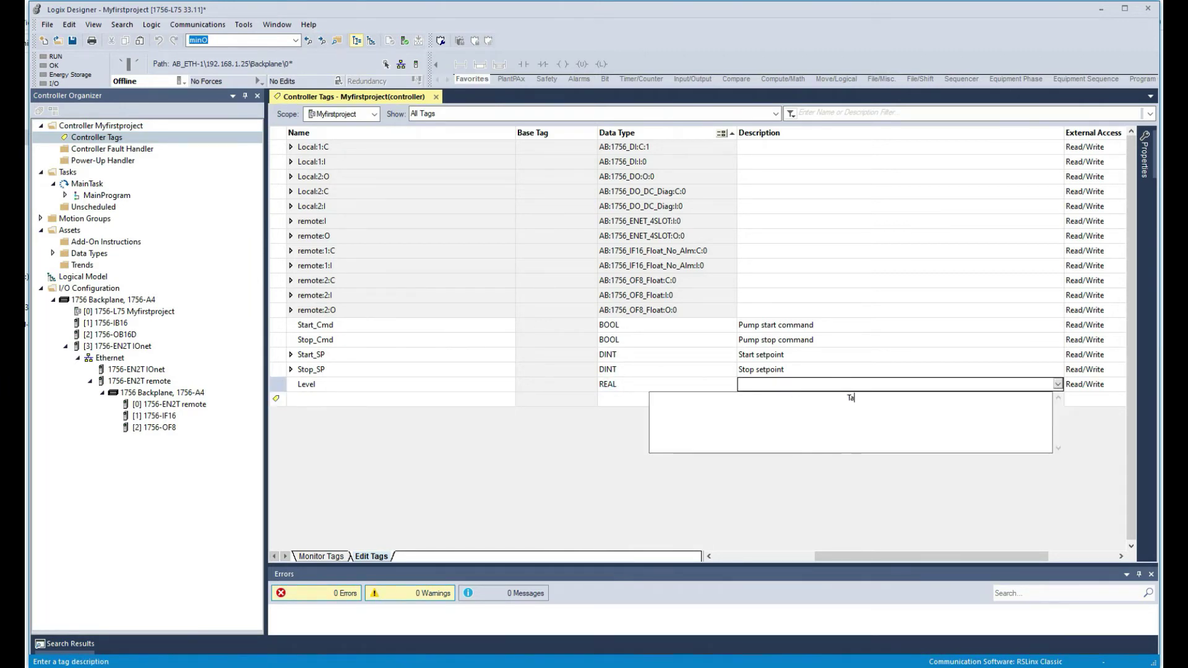
{"action": "type", "text": "nk level"}
{"action": "left_click", "coordinate": [300, 402]}
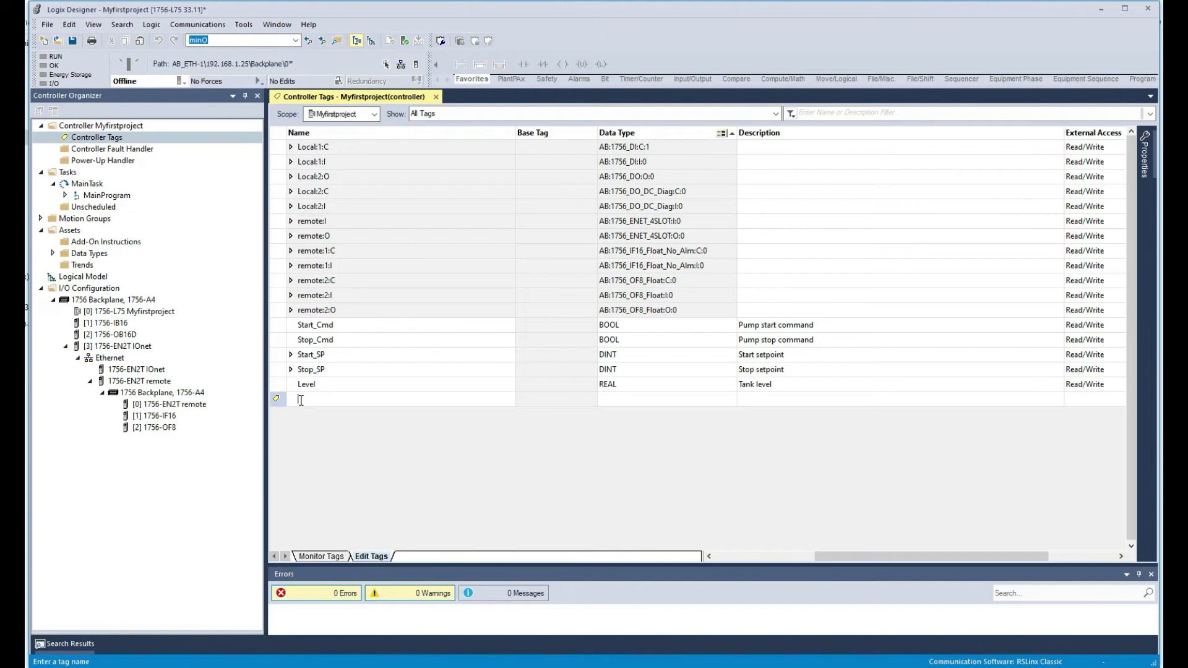
- Add BOOL tag Aut_Man described '0 = Auto mode 1 = Manual mode'
{"action": "type", "text": "Tu"}
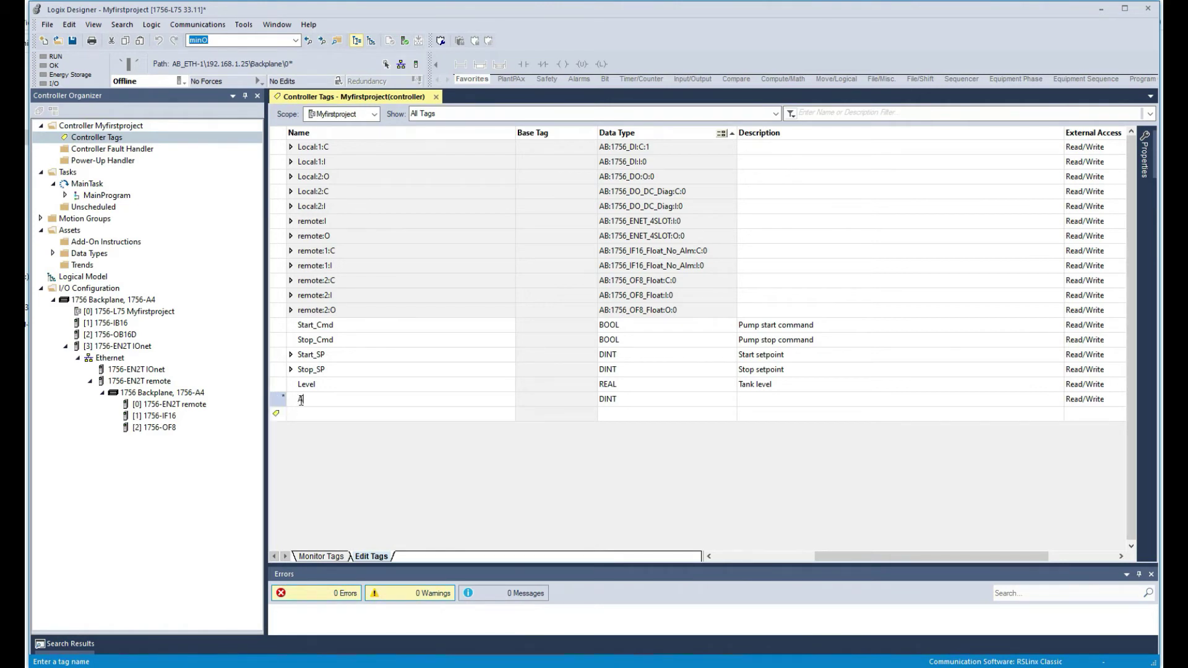
{"action": "type", "text": "t_Man"}
{"action": "left_click", "coordinate": [628, 398]}
{"action": "type", "text": "BOOL"}
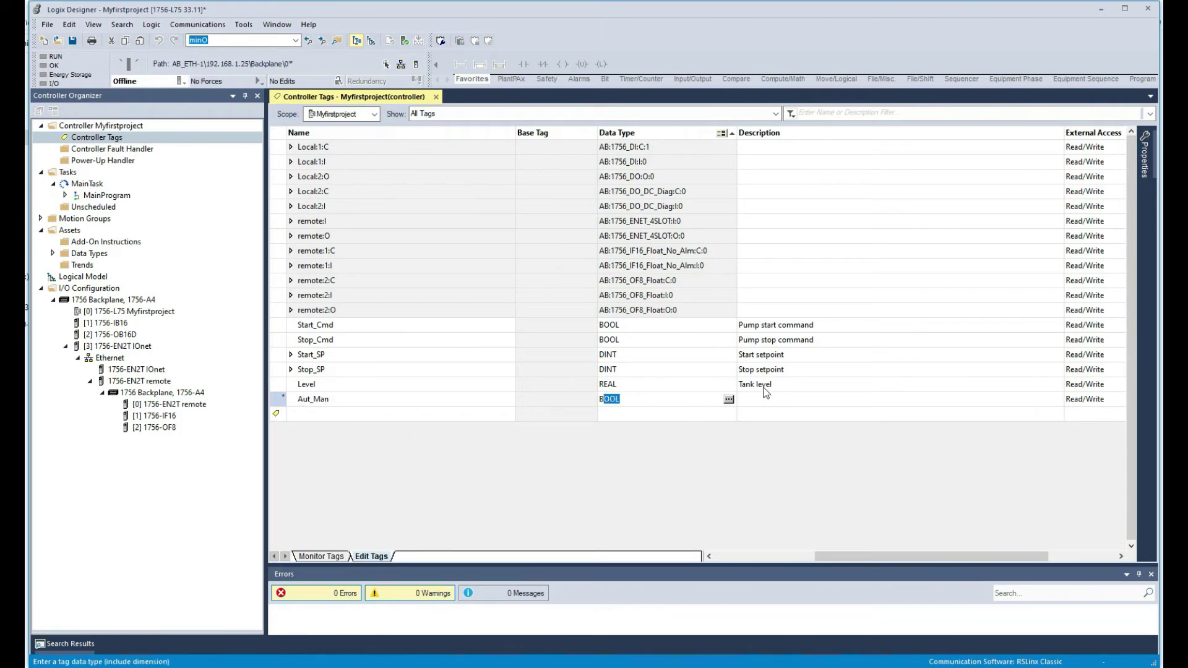
{"action": "left_click", "coordinate": [767, 402]}
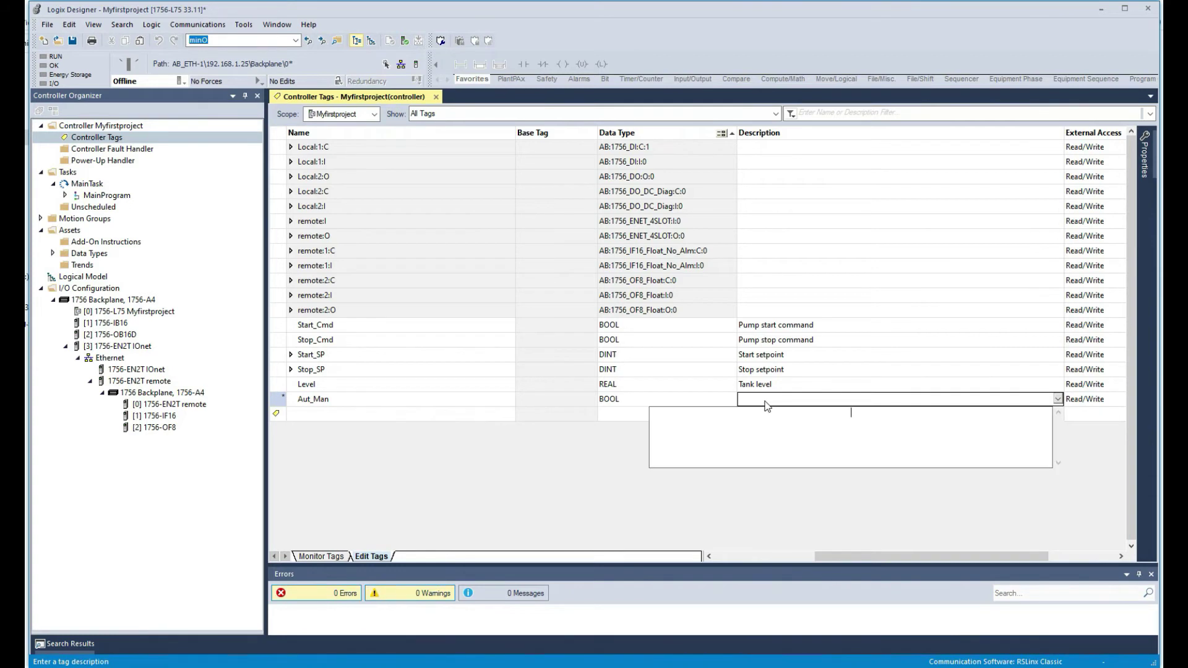
{"action": "type", "text": "0 = Auto mode 1 = Manual Mode"}
{"action": "key", "text": "BackSpace"}
{"action": "key", "text": "BackSpace"}
{"action": "key", "text": "BackSpace"}
{"action": "key", "text": "BackSpace"}
{"action": "type", "text": "mode"}
{"action": "left_click", "coordinate": [278, 415]}
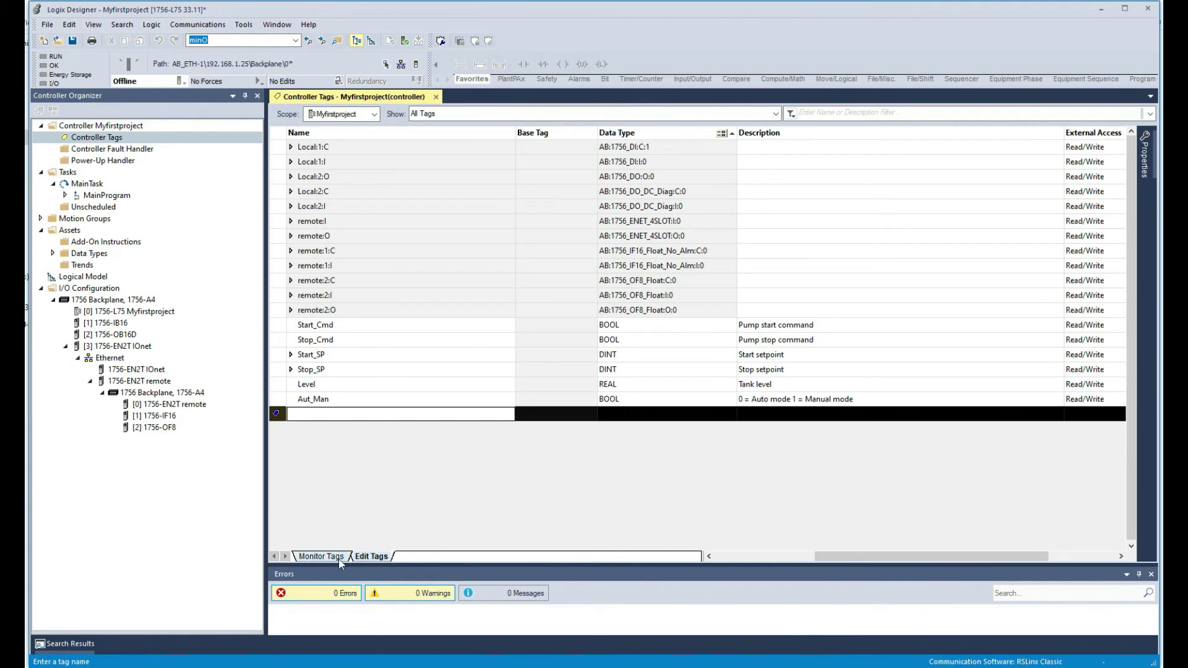
{"action": "left_click", "coordinate": [322, 556]}
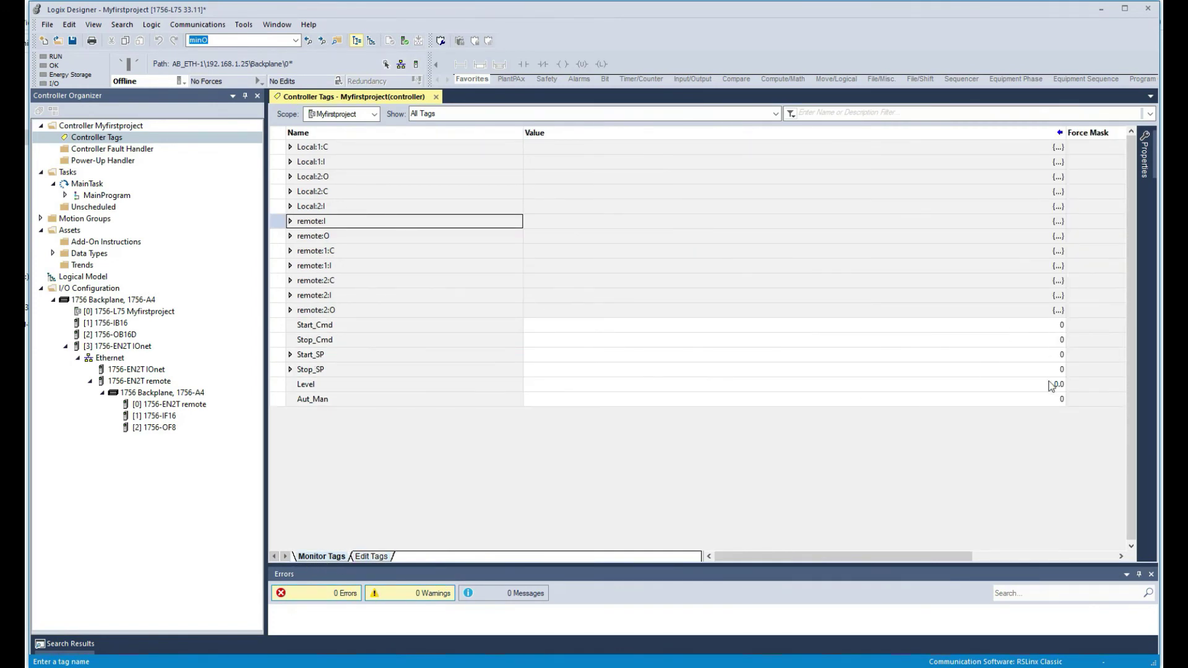
{"action": "left_click", "coordinate": [371, 556]}
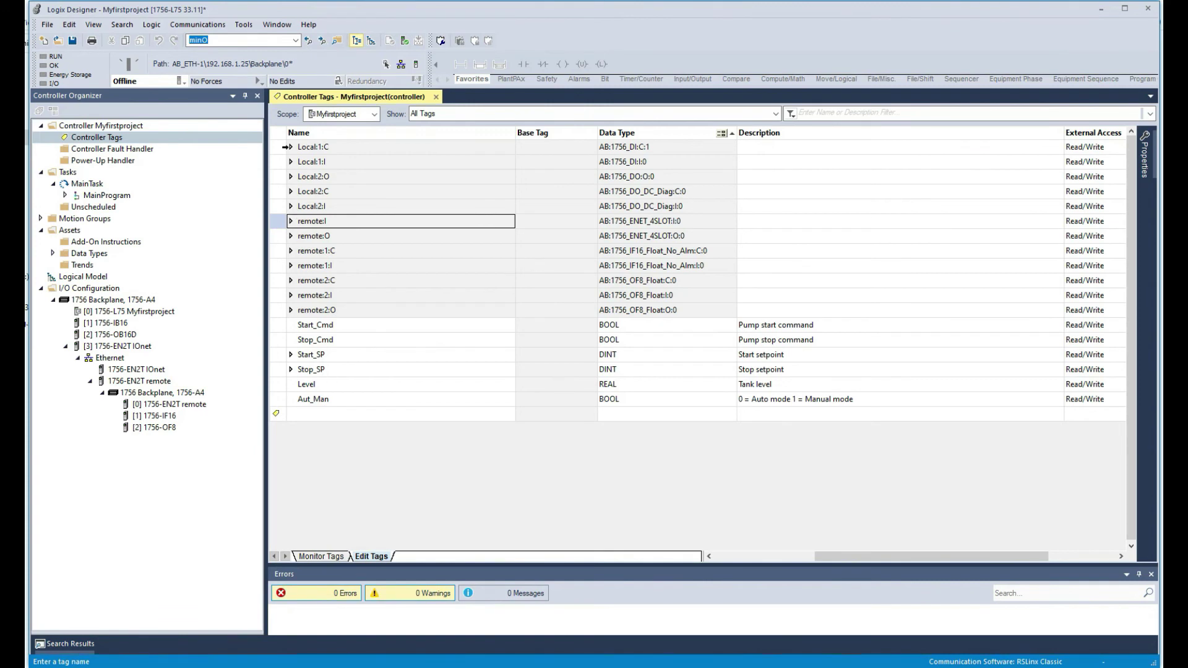
{"action": "left_click", "coordinate": [243, 26]}
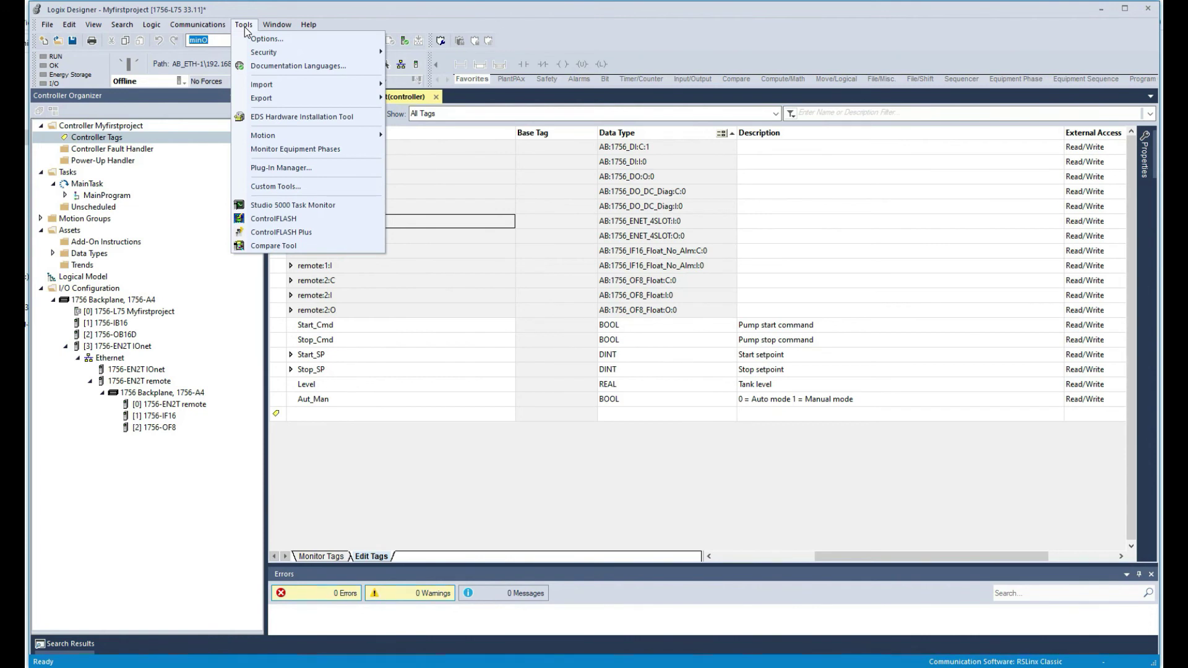
{"action": "mouse_move", "coordinate": [278, 87]}
{"action": "mouse_move", "coordinate": [314, 102]}
{"action": "left_click", "coordinate": [303, 443]}
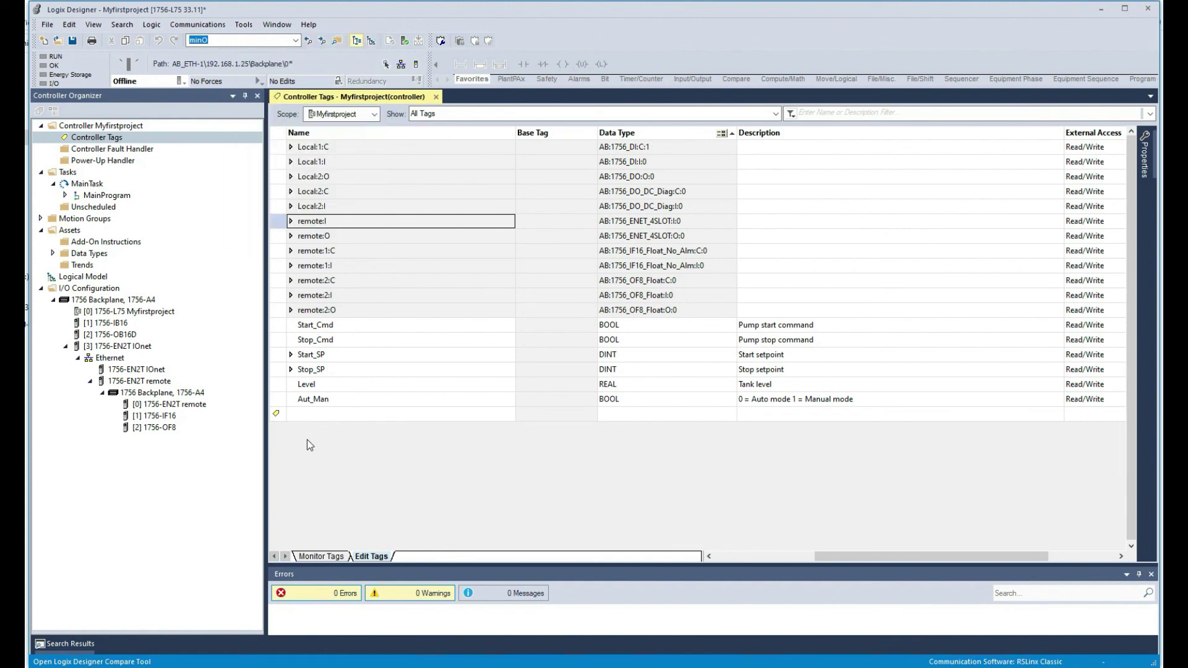